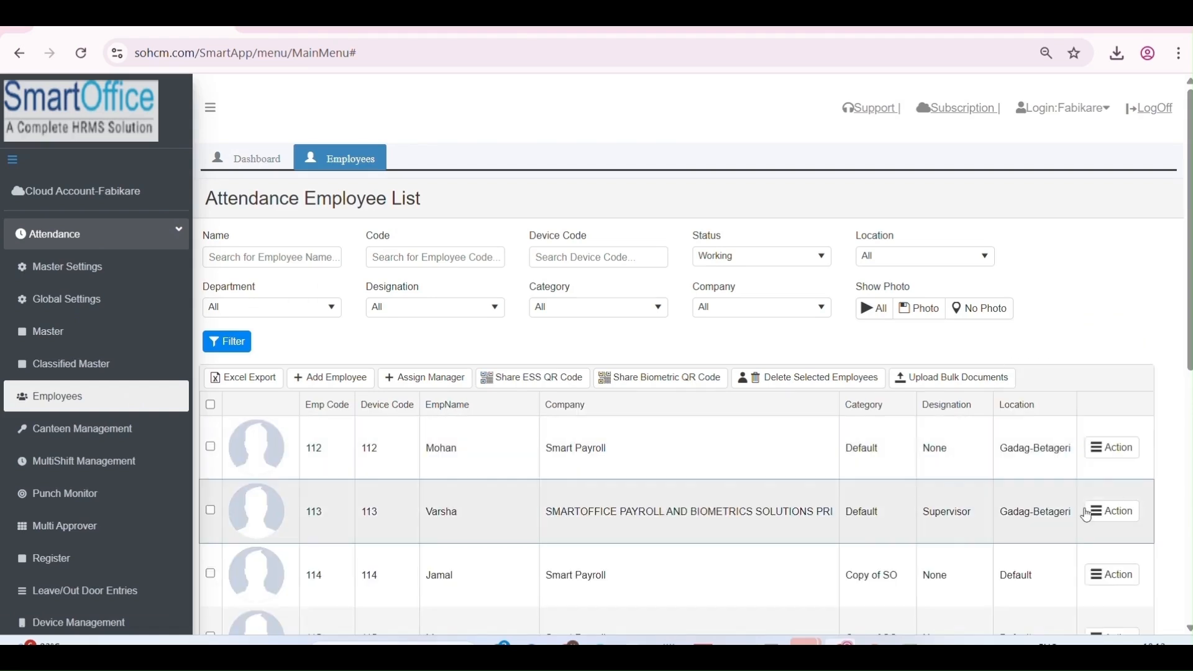
- Open the first employee's documents list and start a new employee document named Resume in the Resume category
click(1113, 448)
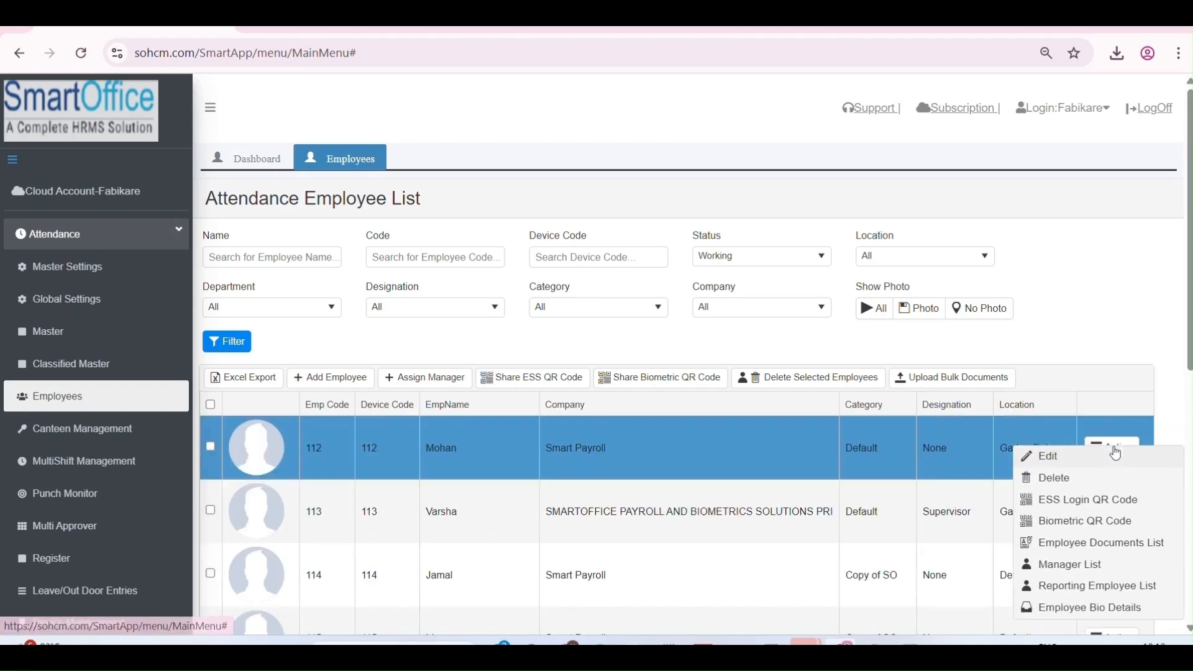
click(1084, 550)
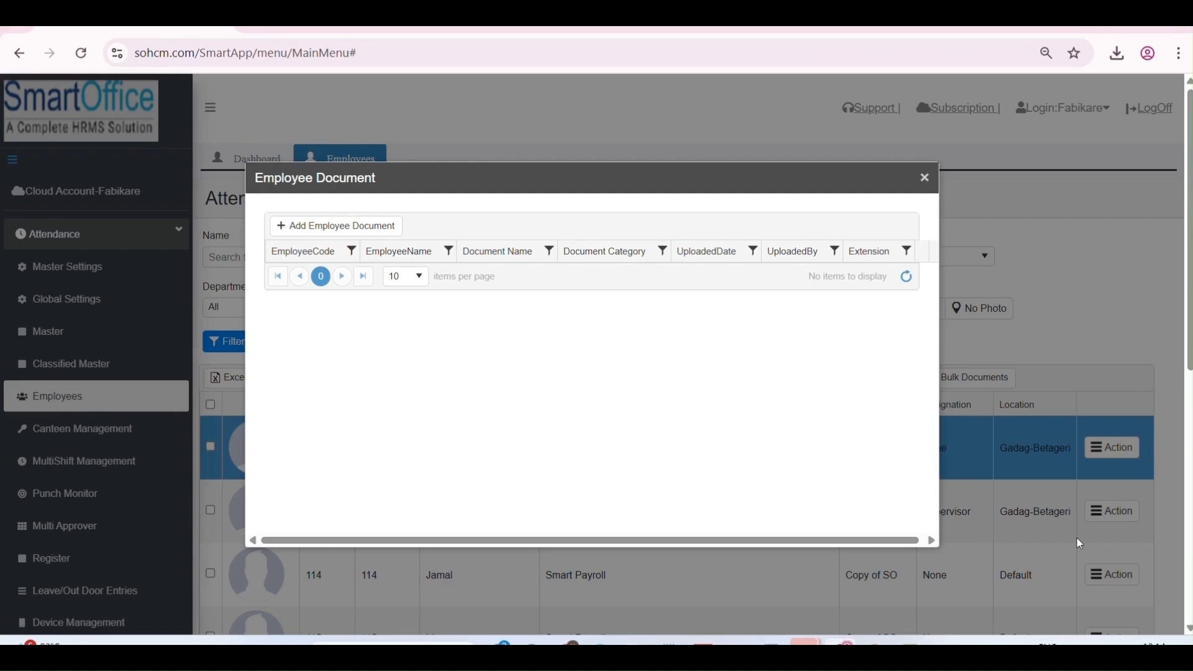
click(361, 225)
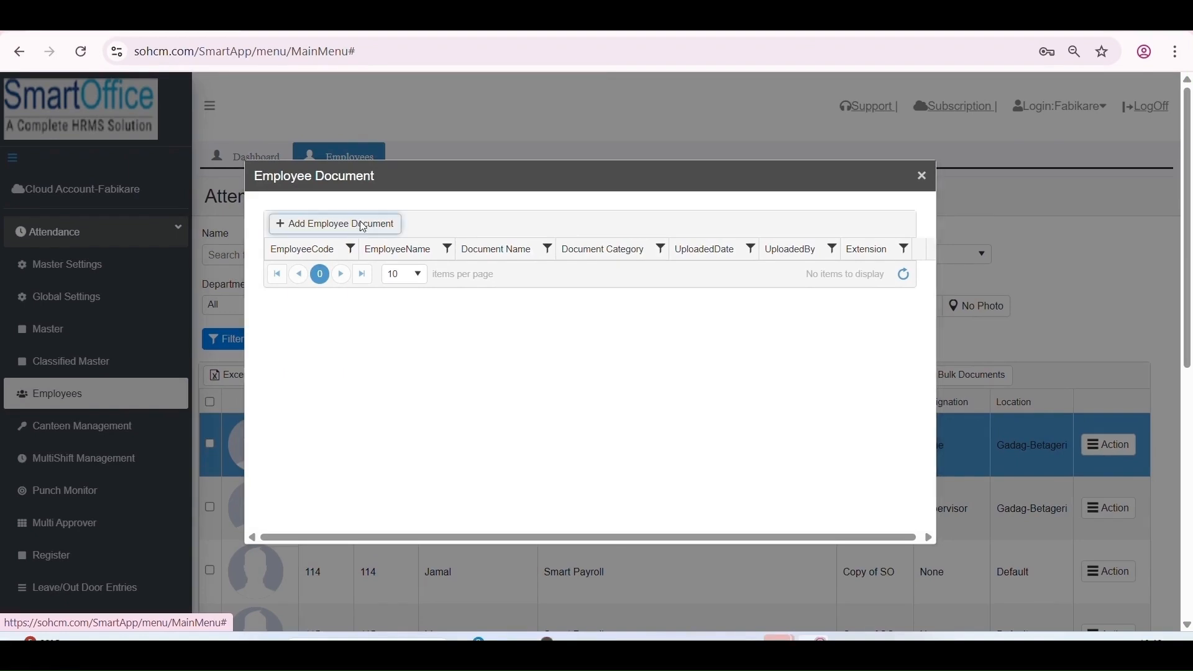
click(369, 322)
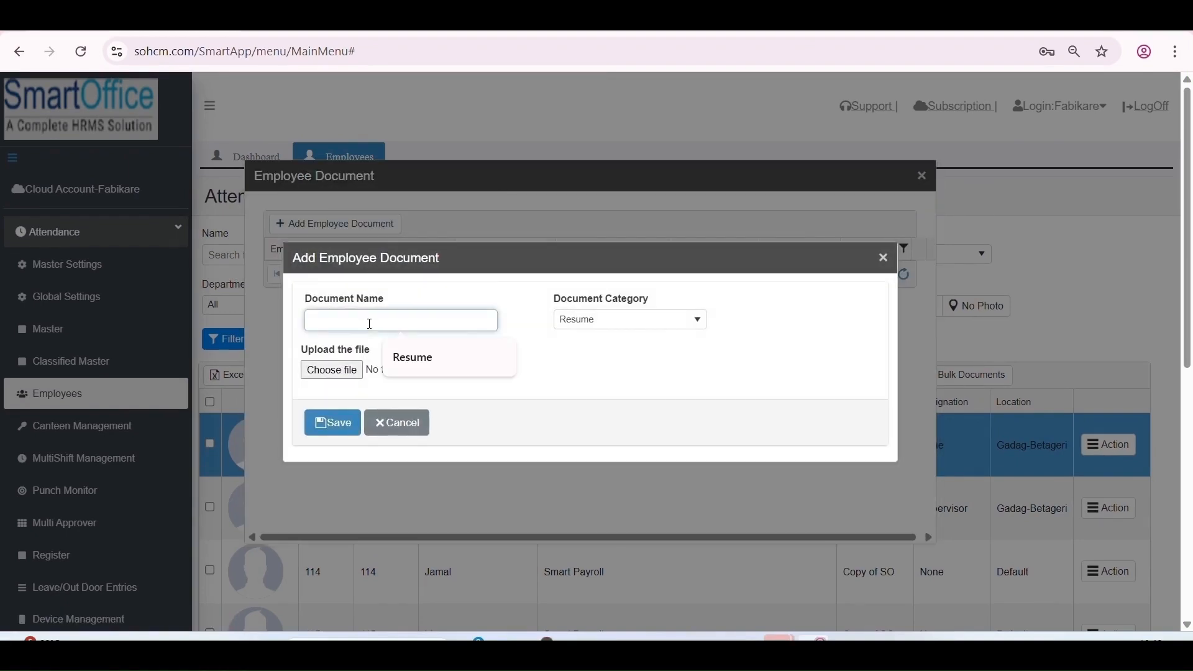
click(415, 359)
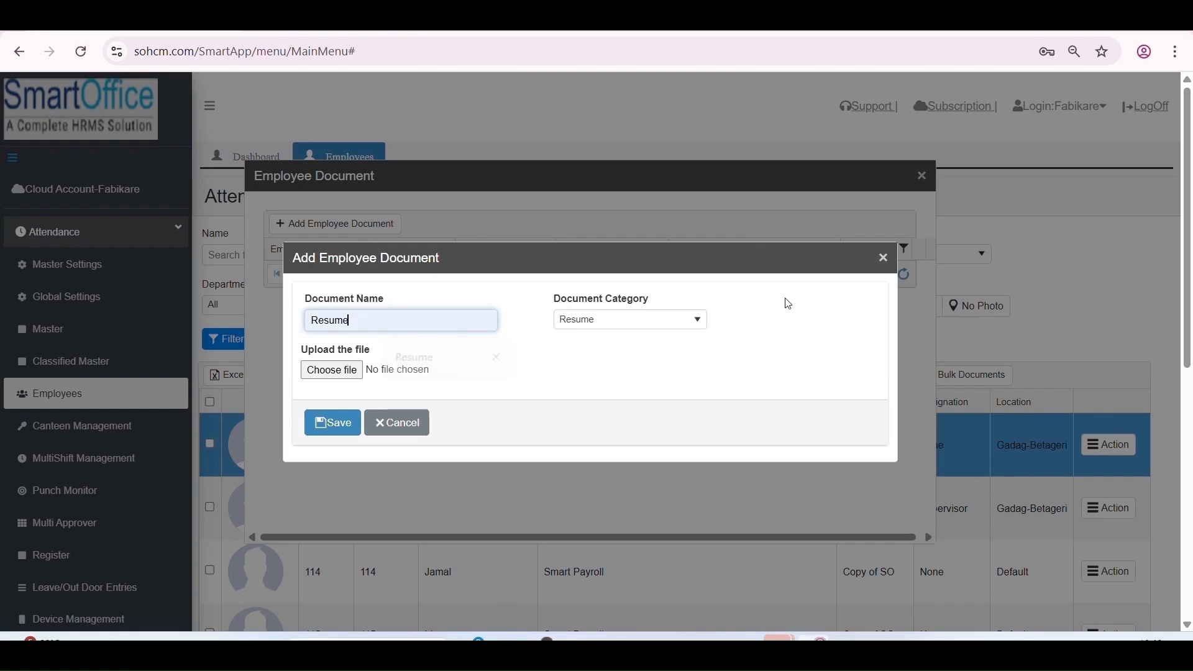
click(621, 322)
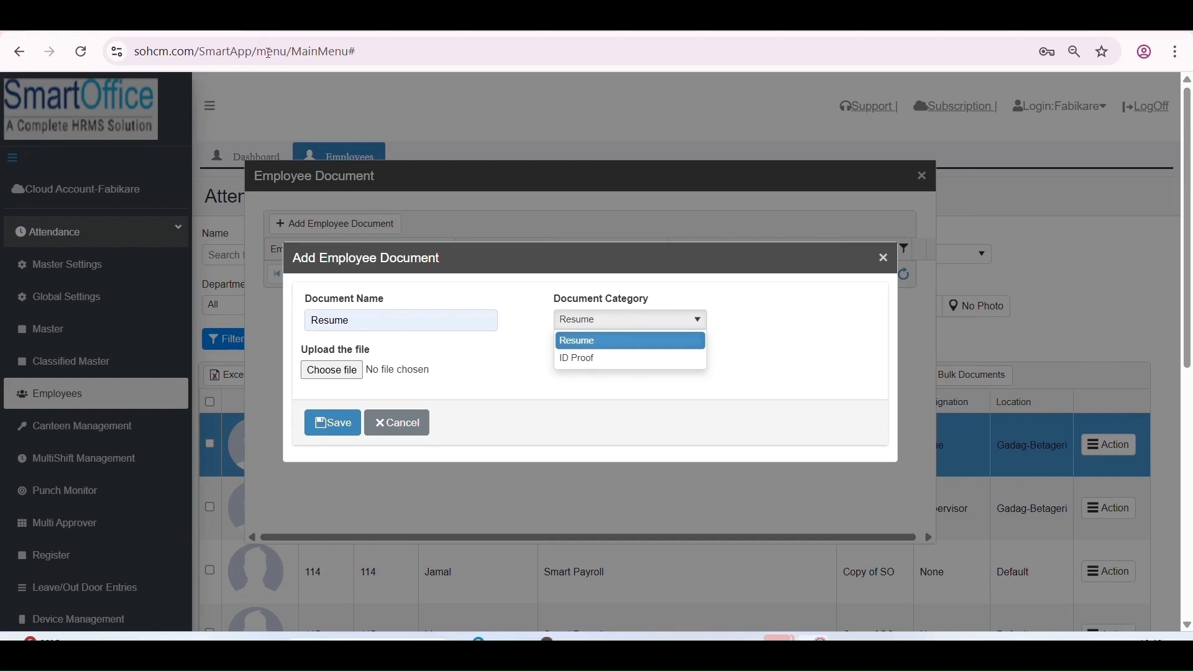
- Review the available document categories under Classified Master, opening and closing the add-category dialog
click(286, 20)
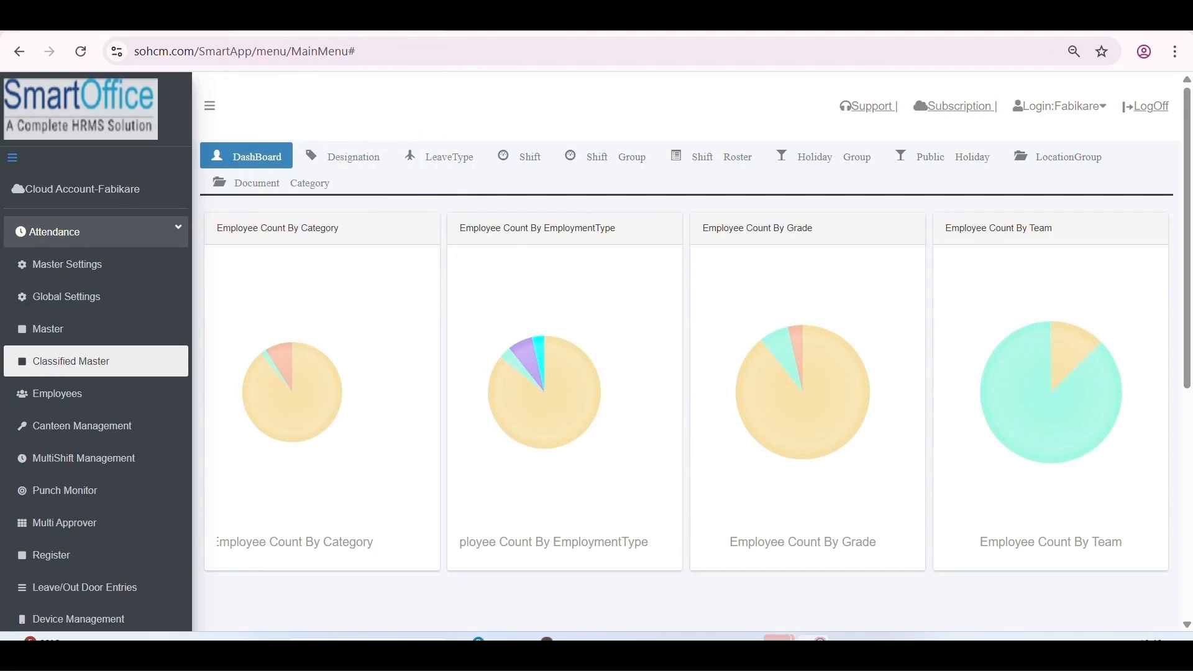
click(138, 368)
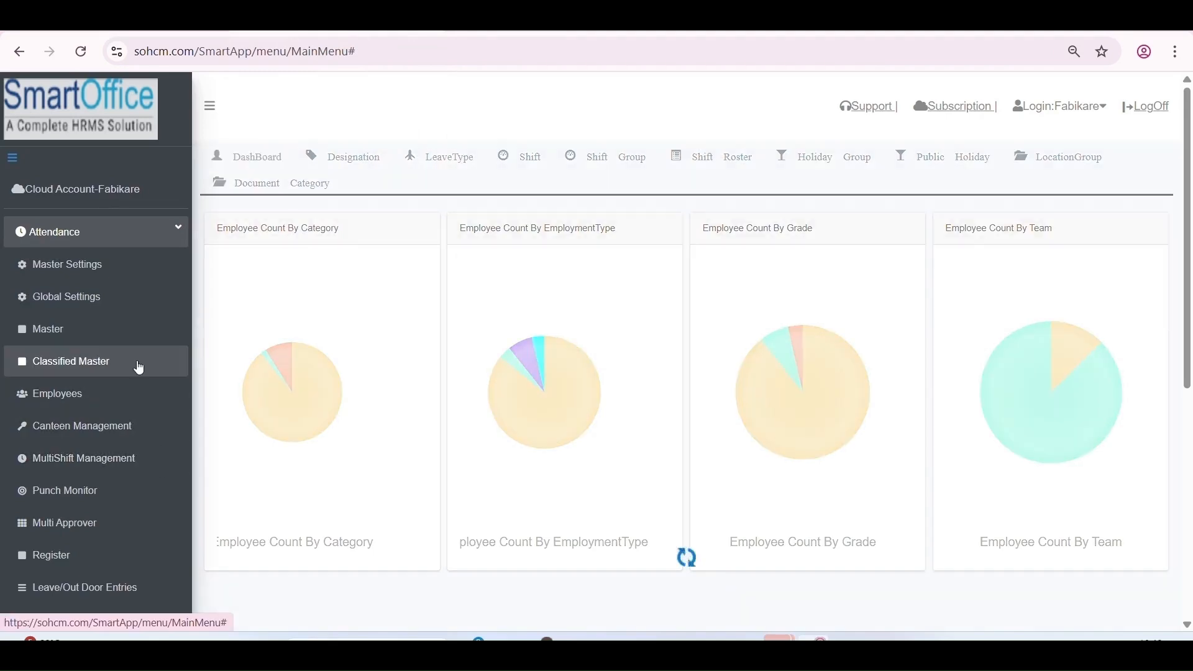
click(289, 196)
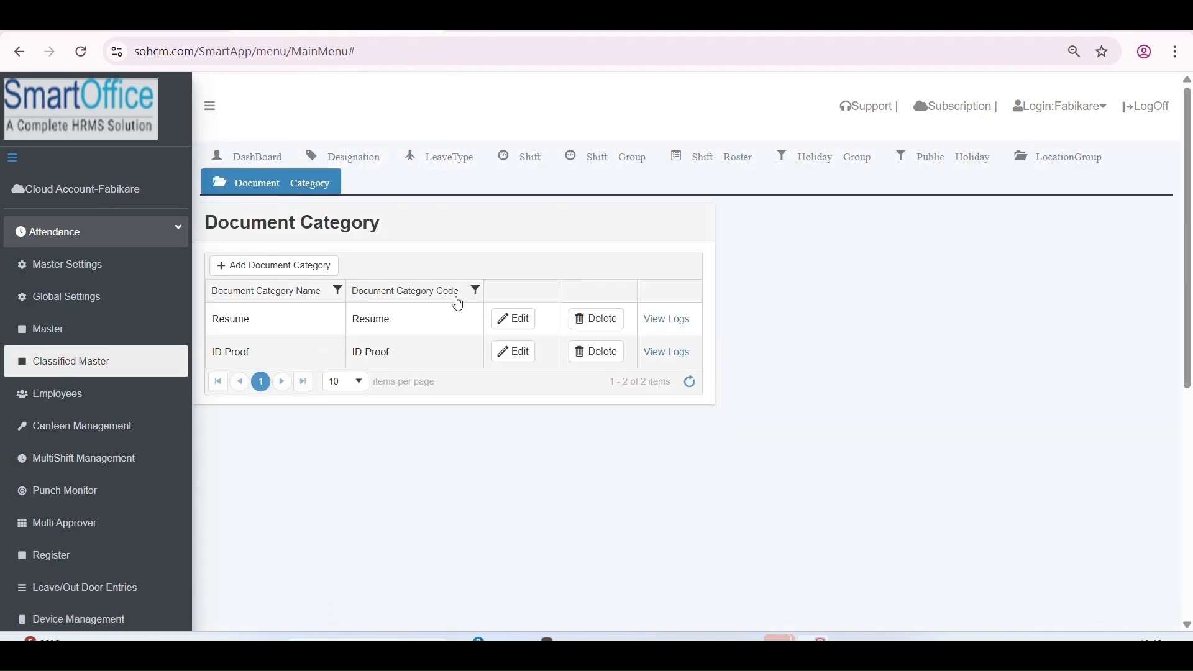
click(285, 268)
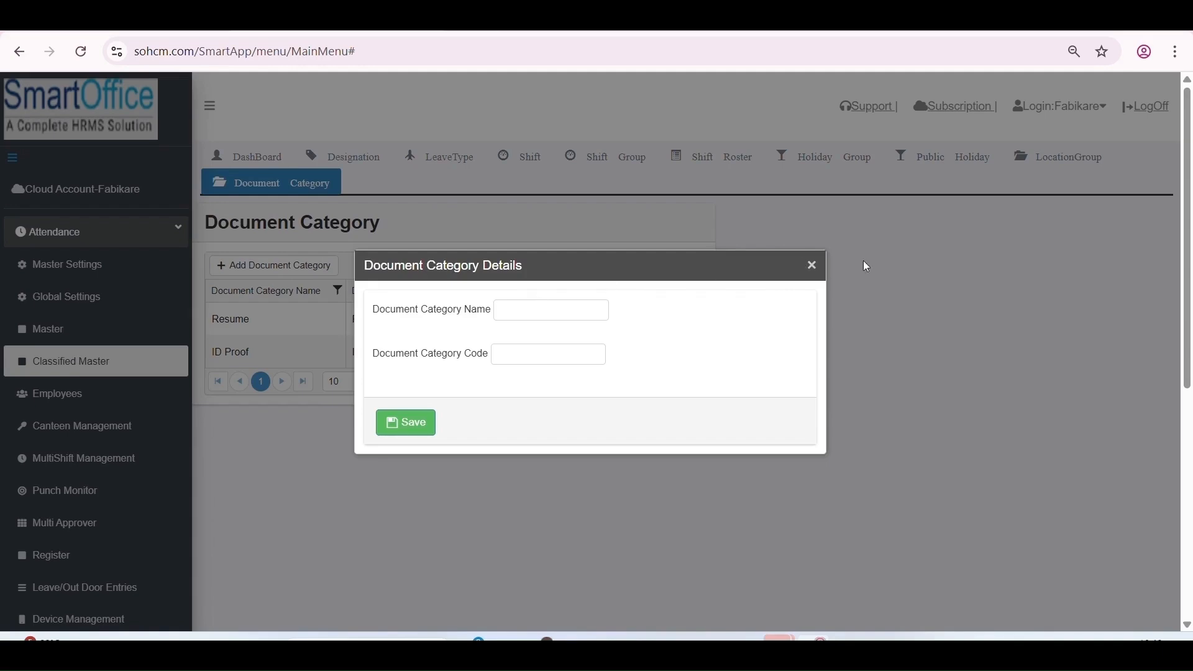
click(813, 266)
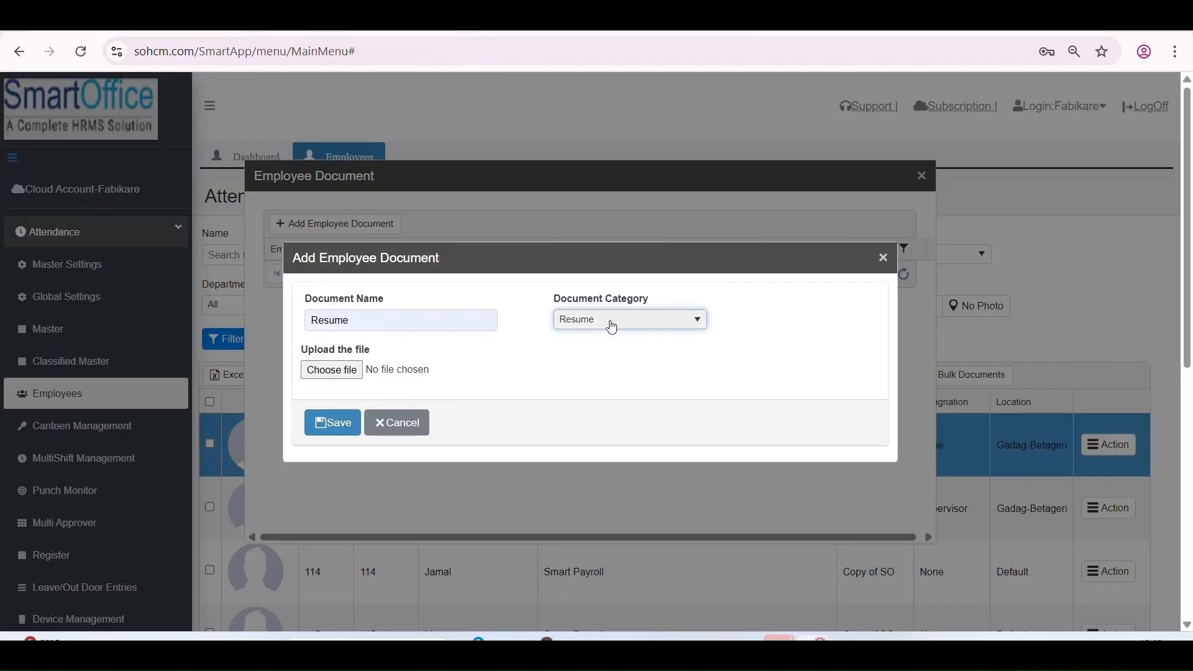
click(346, 378)
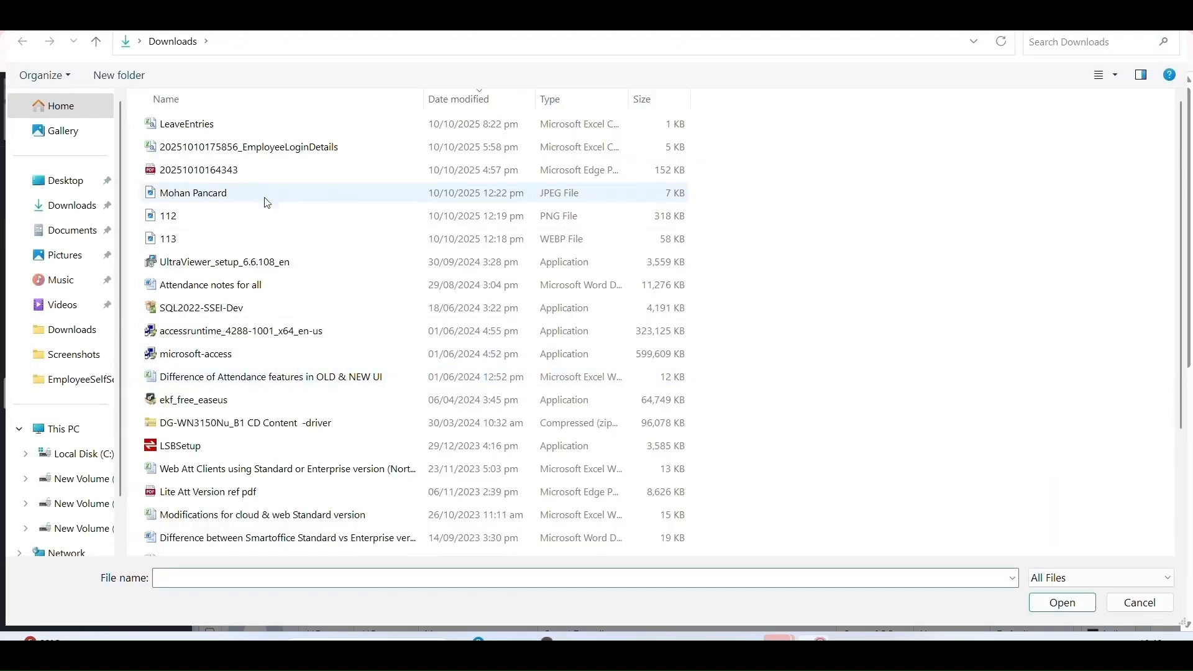
click(224, 173)
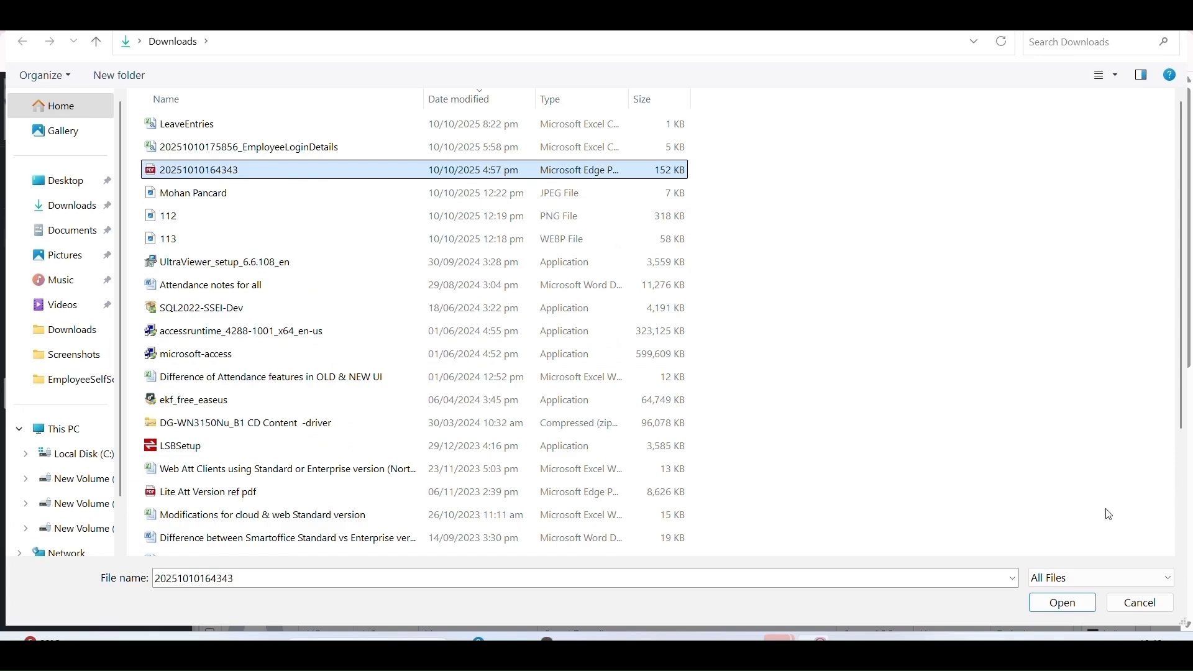
click(1064, 605)
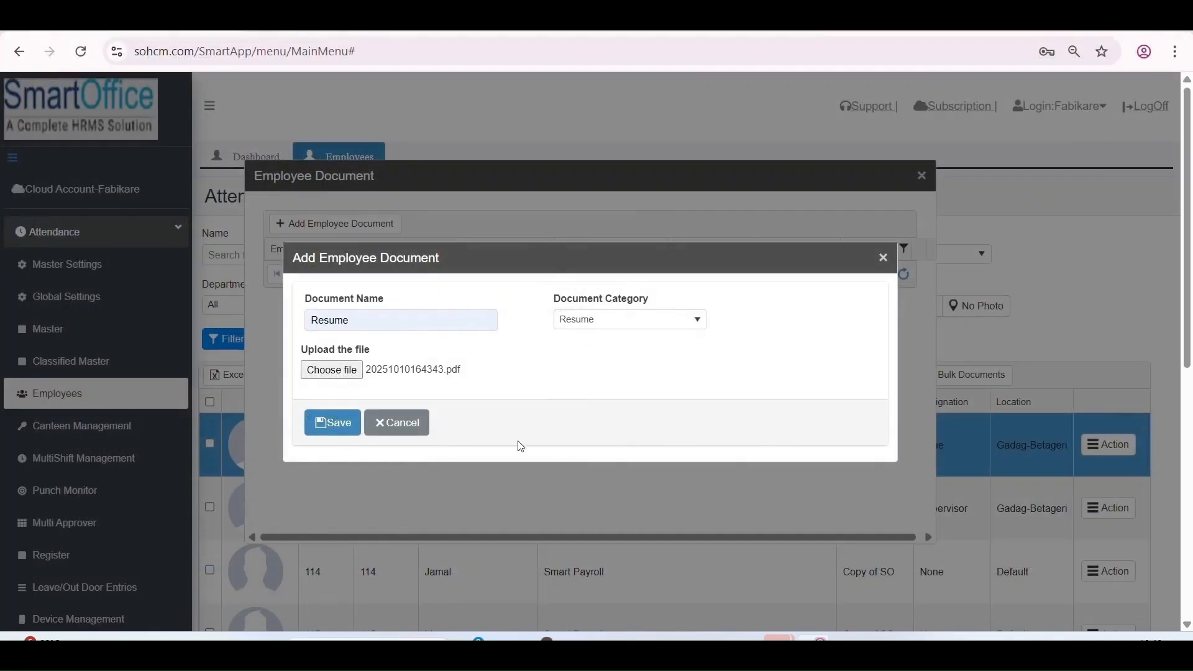
click(334, 424)
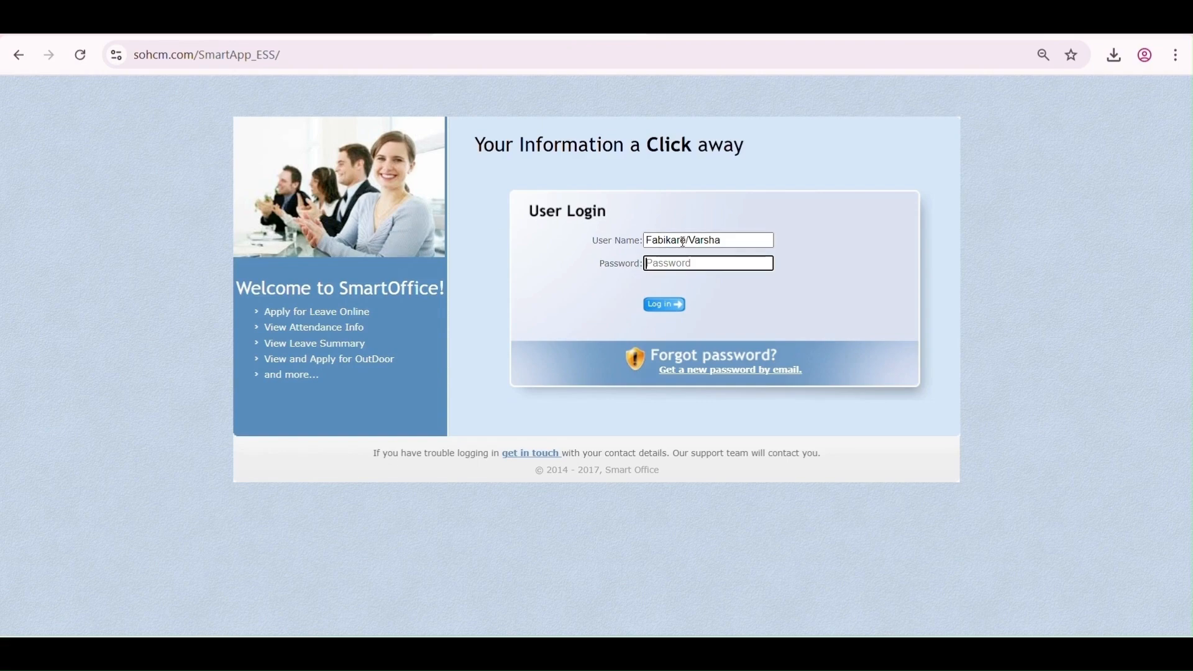
- Log in to the employee self-service portal with the employee's user name and password
drag(684, 242, 626, 237)
drag(741, 240, 687, 237)
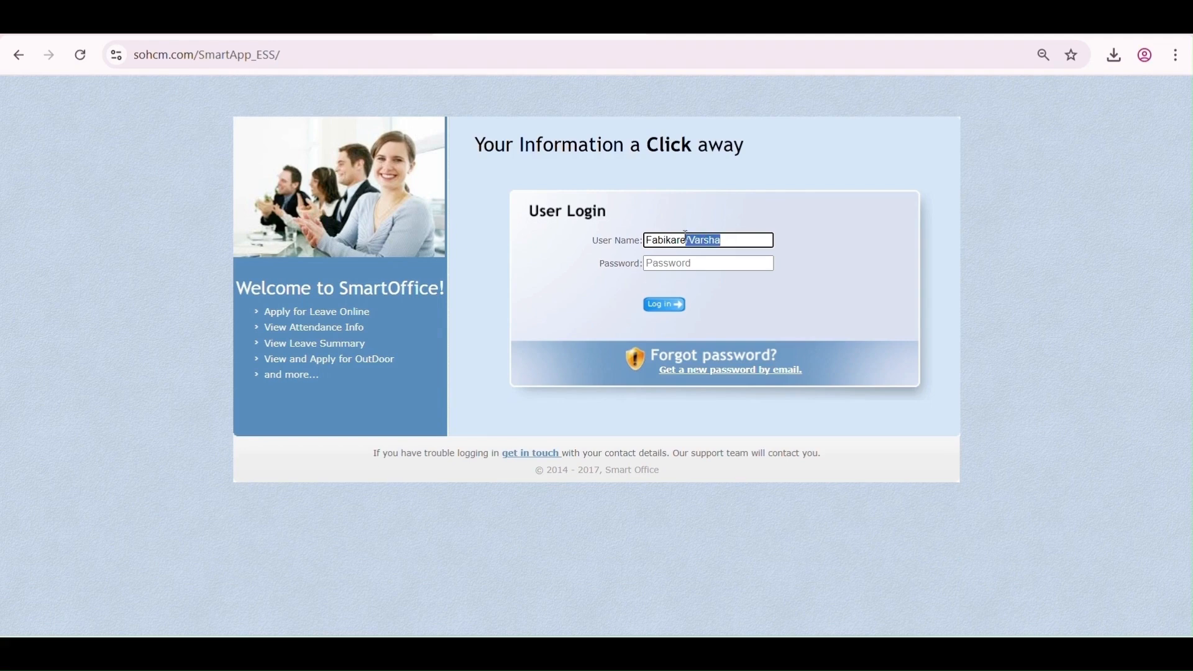
click(710, 262)
double_click(709, 249)
click(708, 264)
text(******)
click(665, 304)
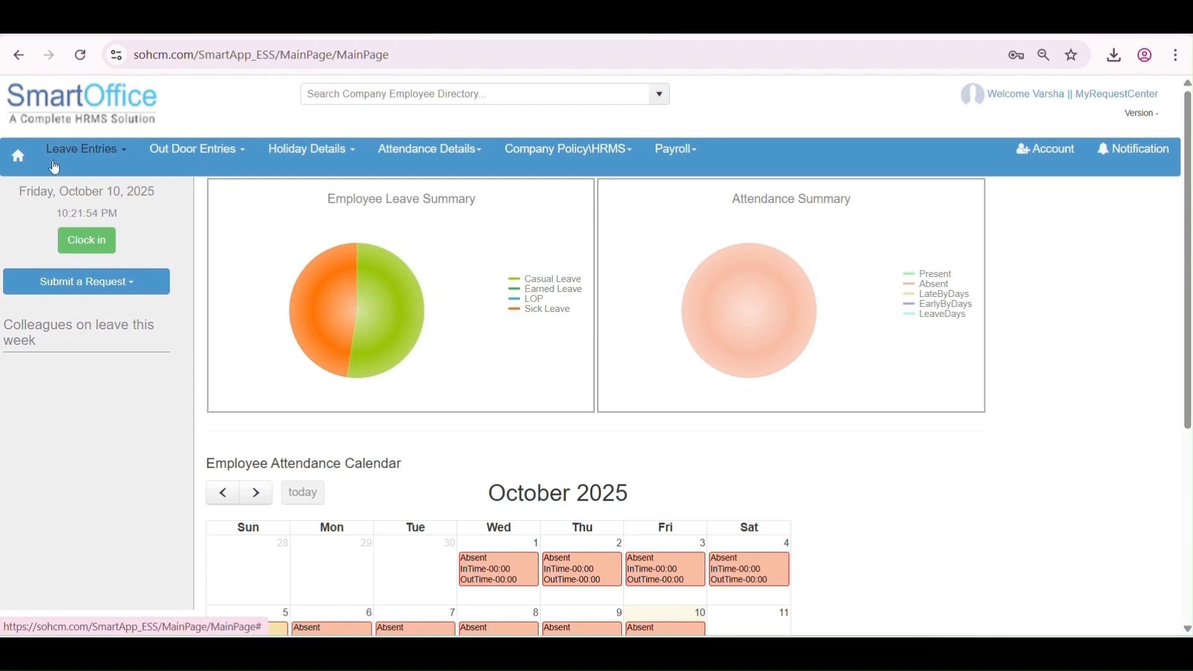
- Open the Employee Document Manager from the leave entries menu
click(76, 155)
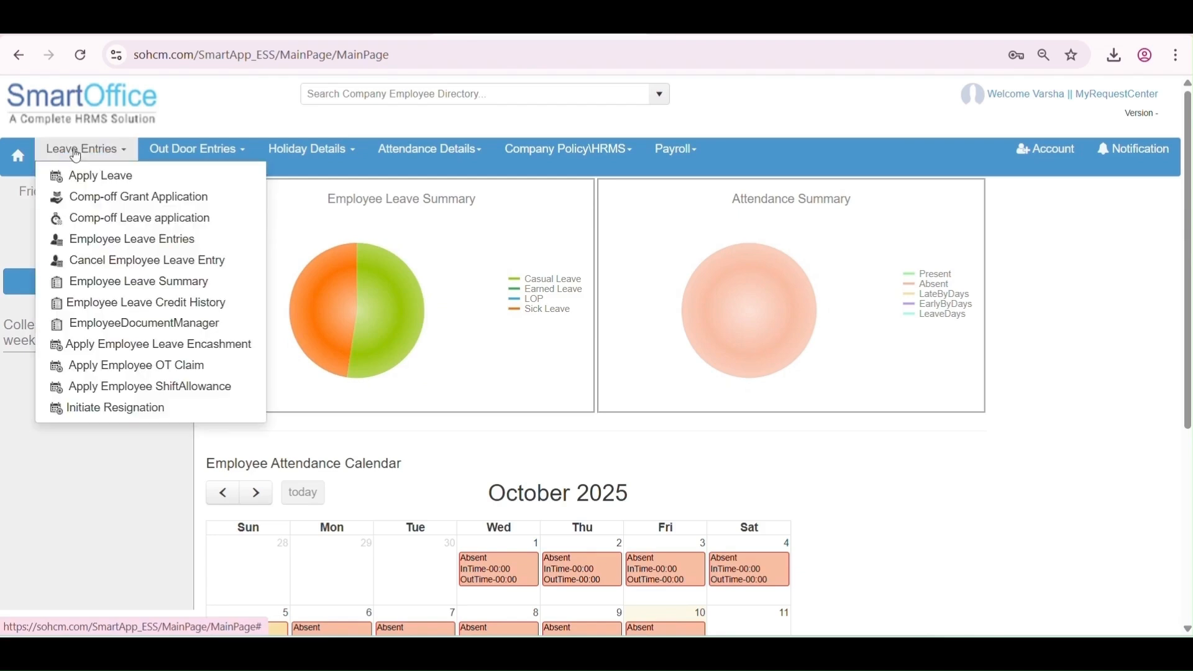
click(207, 329)
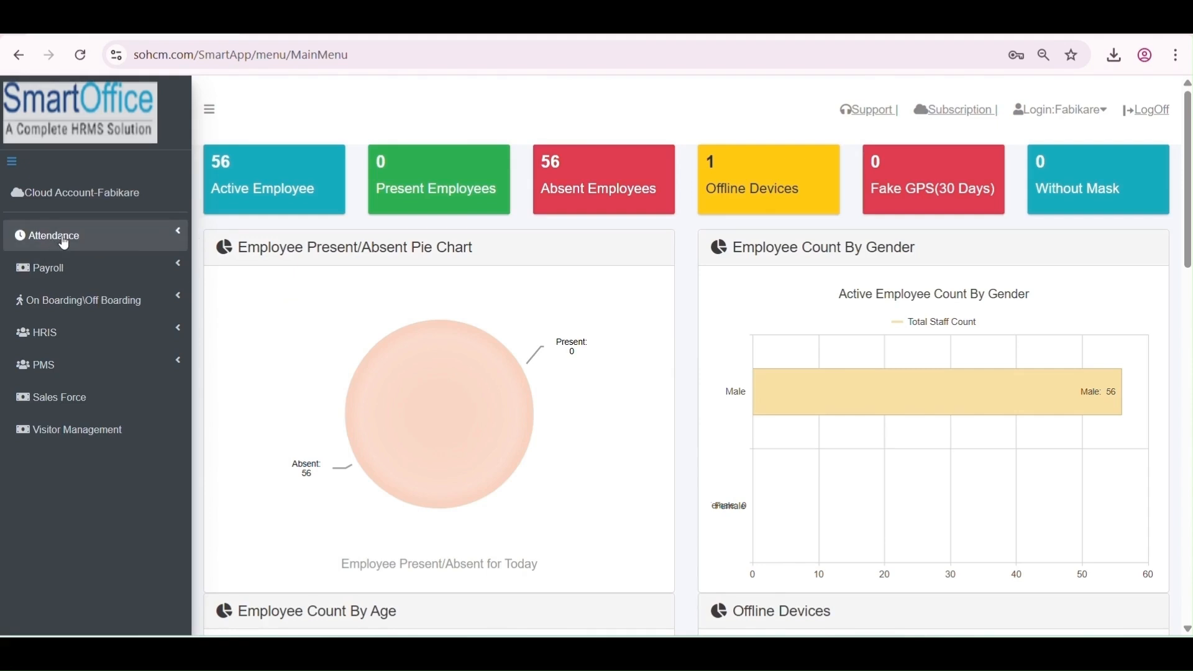
- Open bulk document upload from the attendance employee list and set the title to Adhar
click(118, 239)
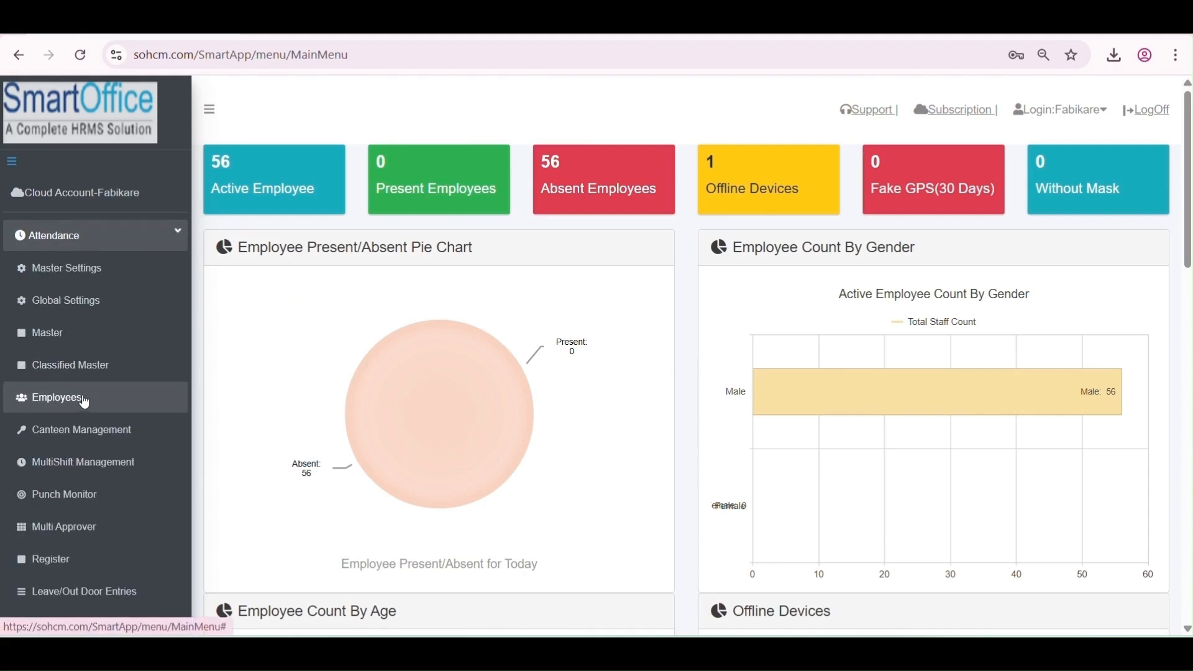
click(22, 396)
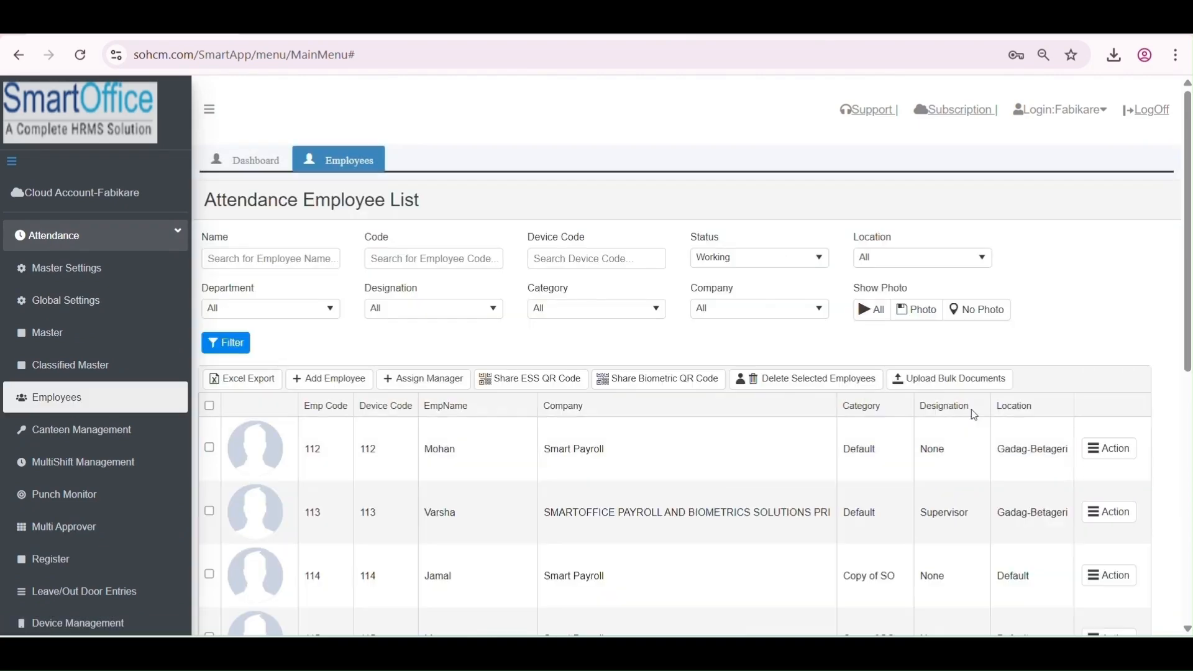
click(934, 380)
double_click(352, 310)
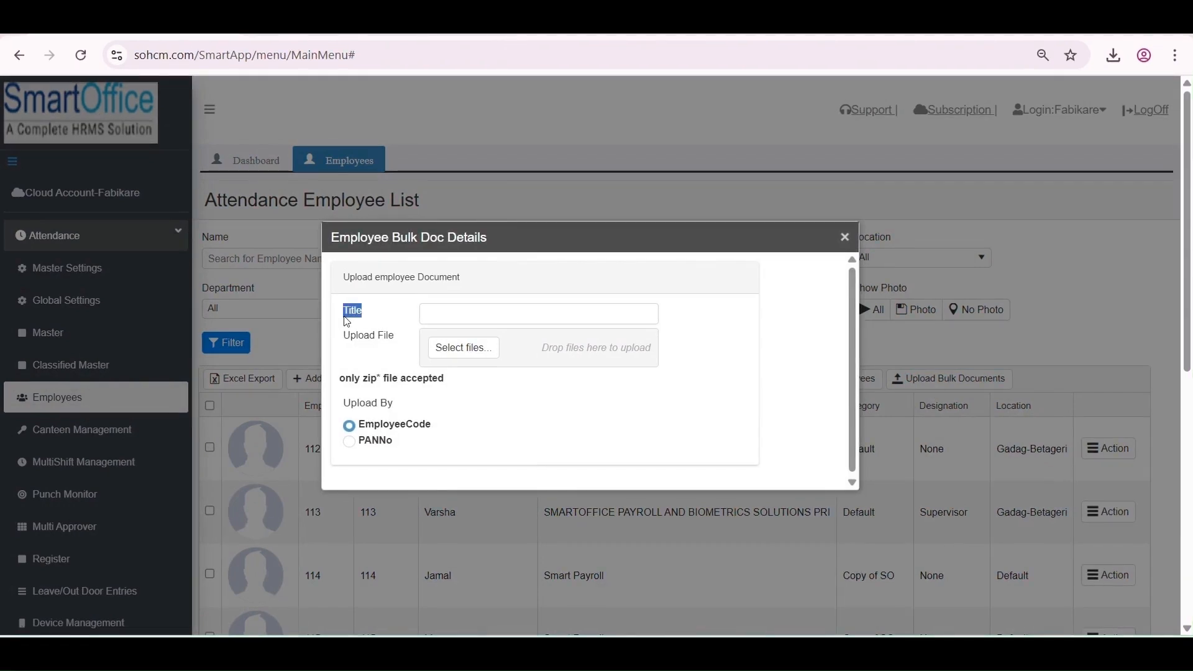
click(463, 310)
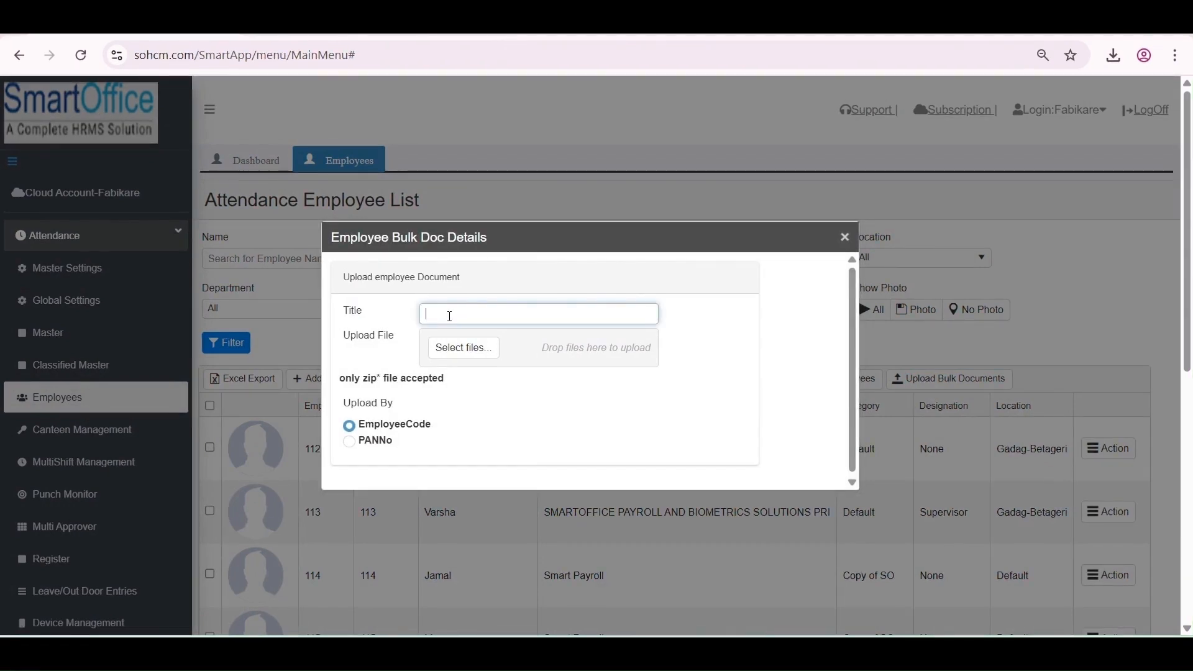
text(a)
text(d)
text(Adhar)
drag(340, 339, 409, 338)
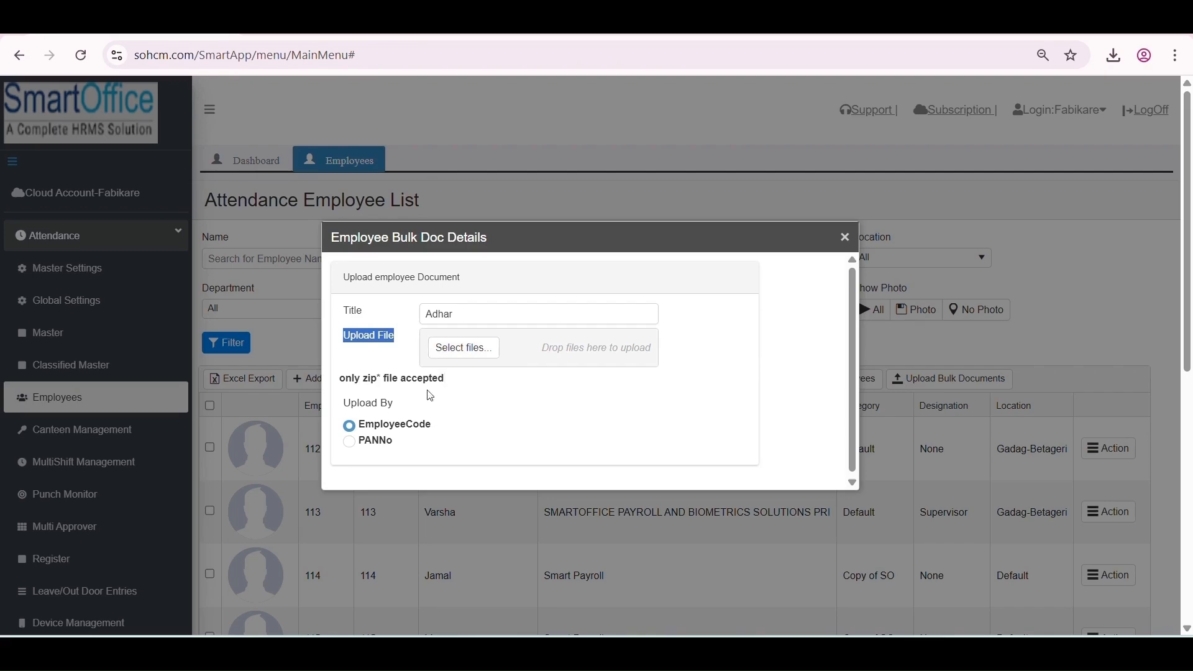
- Compress the files 112 and 113 in Downloads into a ZIP archive
click(752, 653)
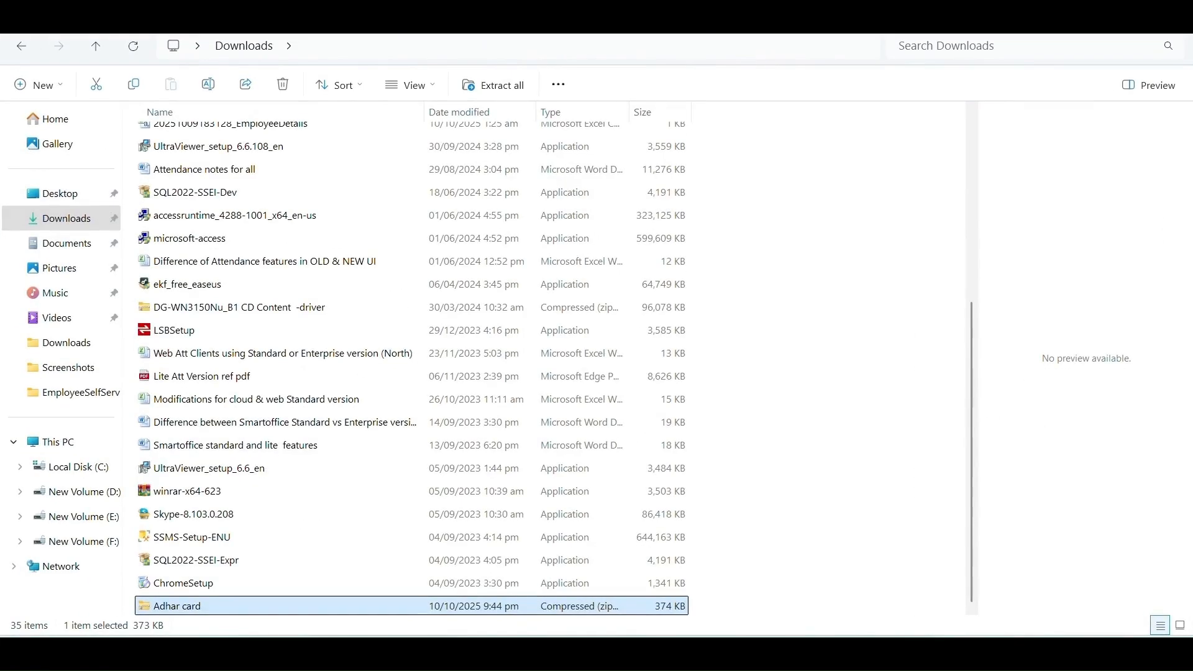
scroll(344, 385, up, 5)
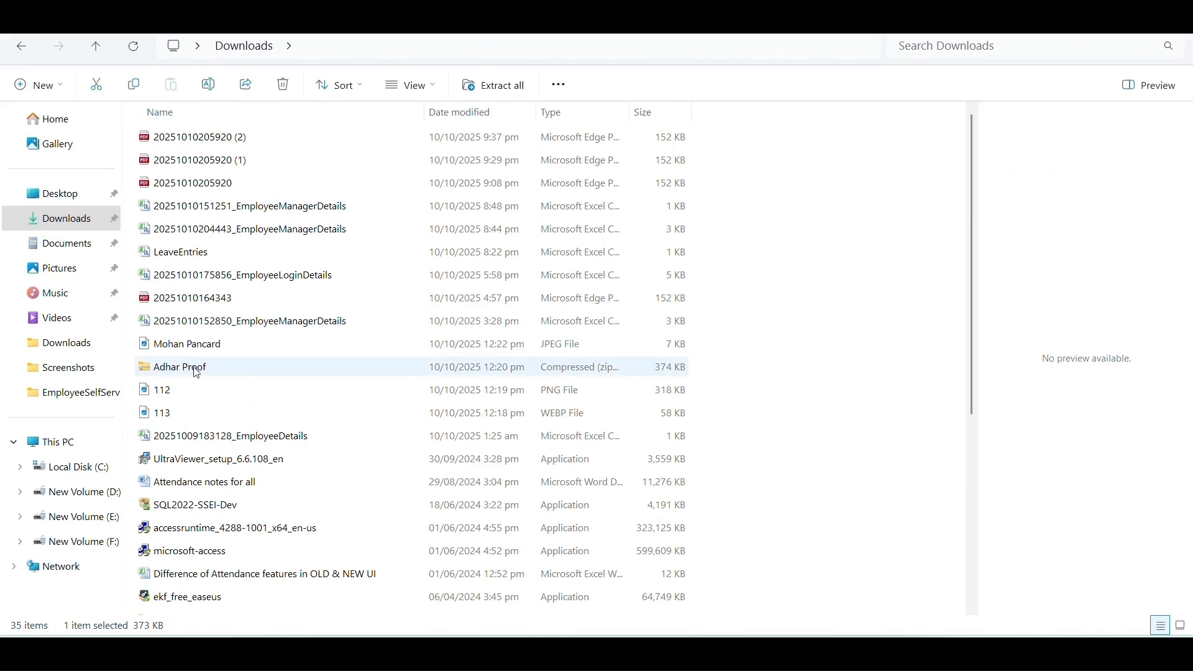
click(219, 387)
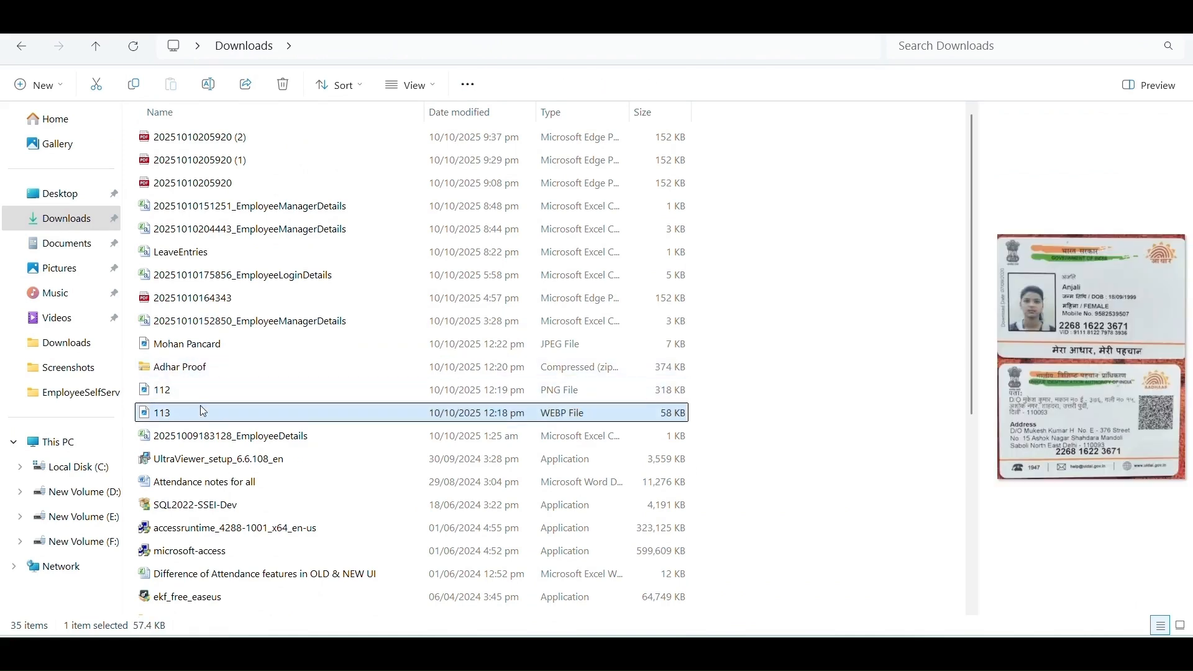
click(200, 410)
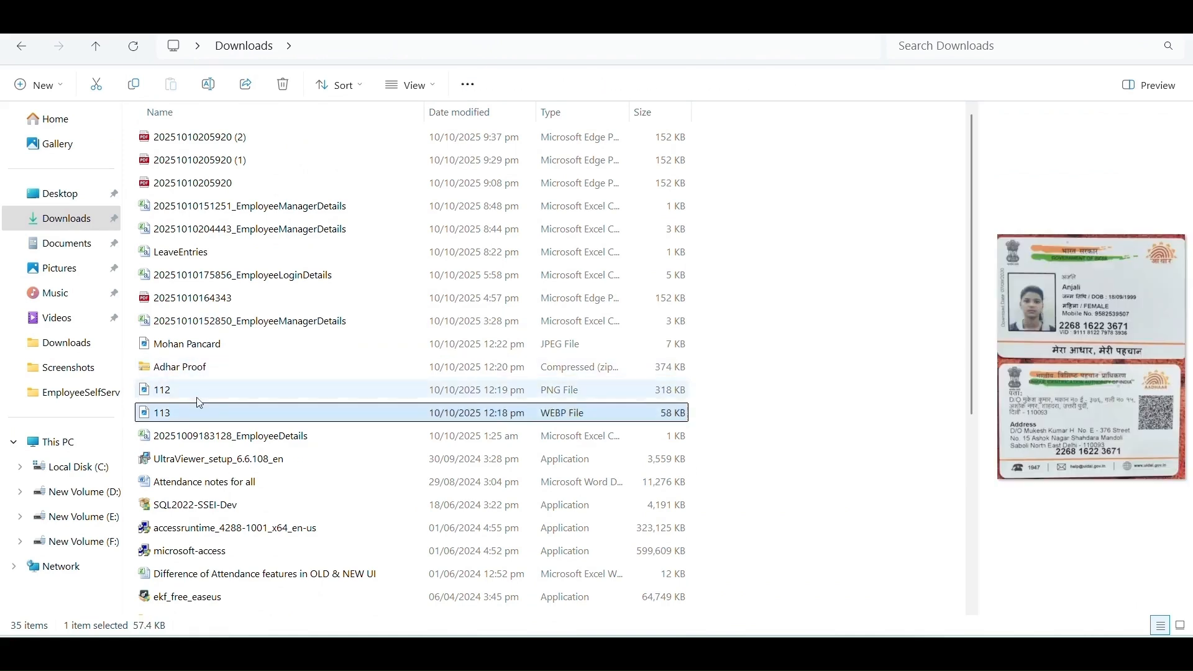
ctrl+click(230, 397)
right_click(230, 395)
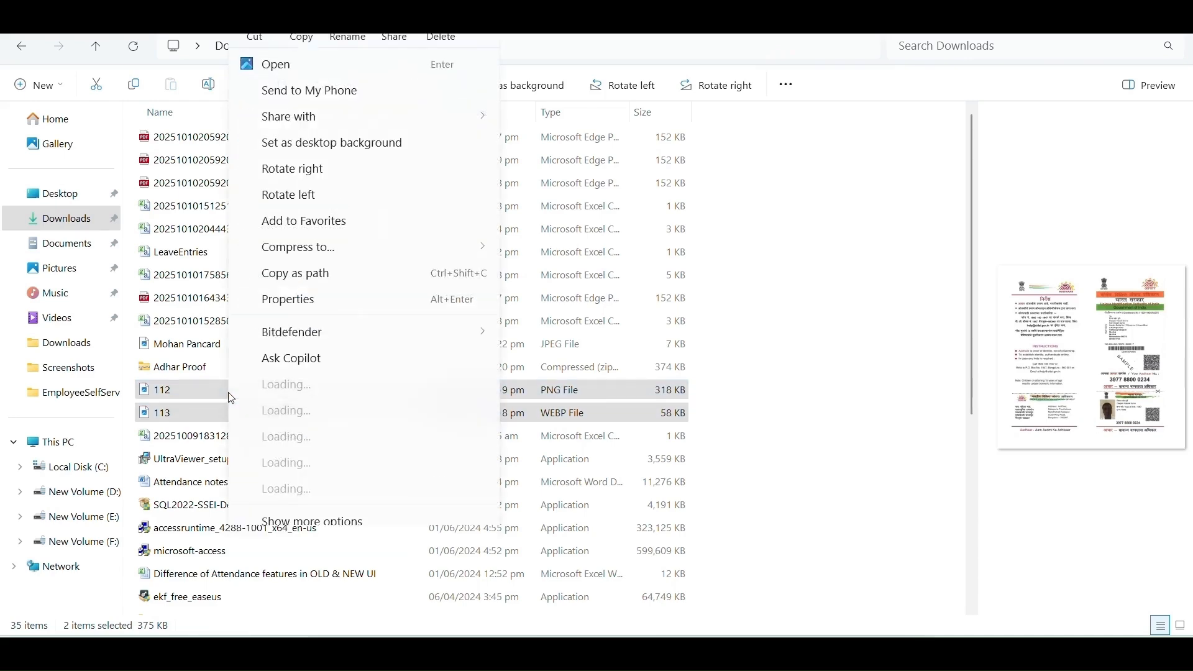
mouse_move(320, 243)
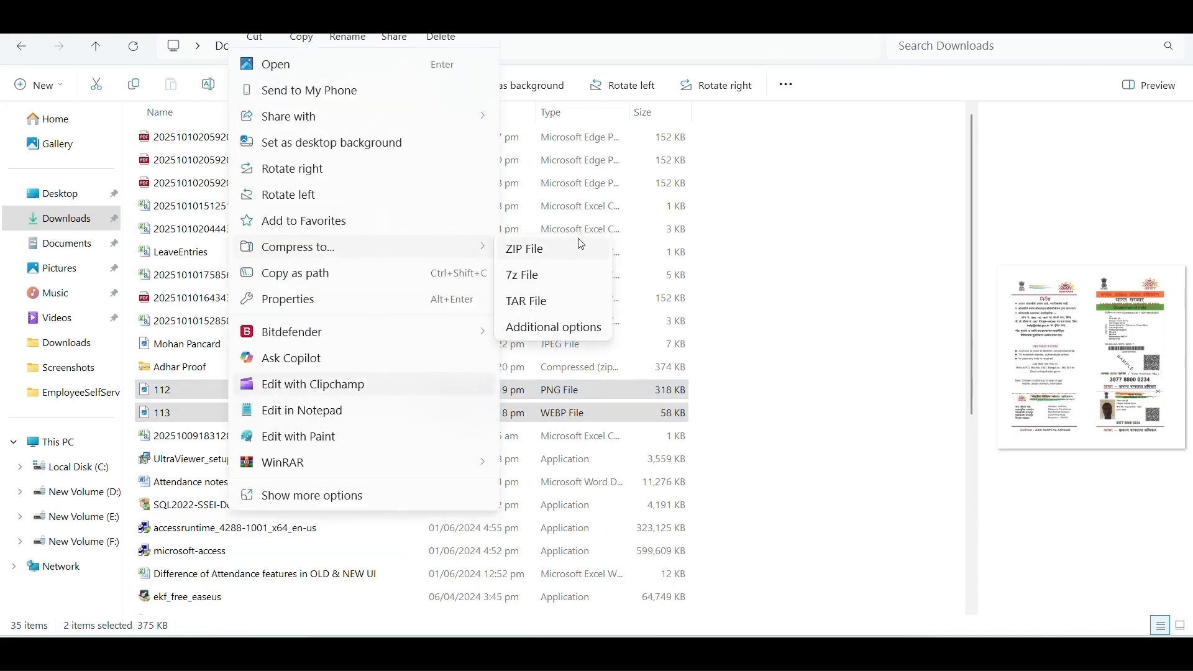
click(559, 247)
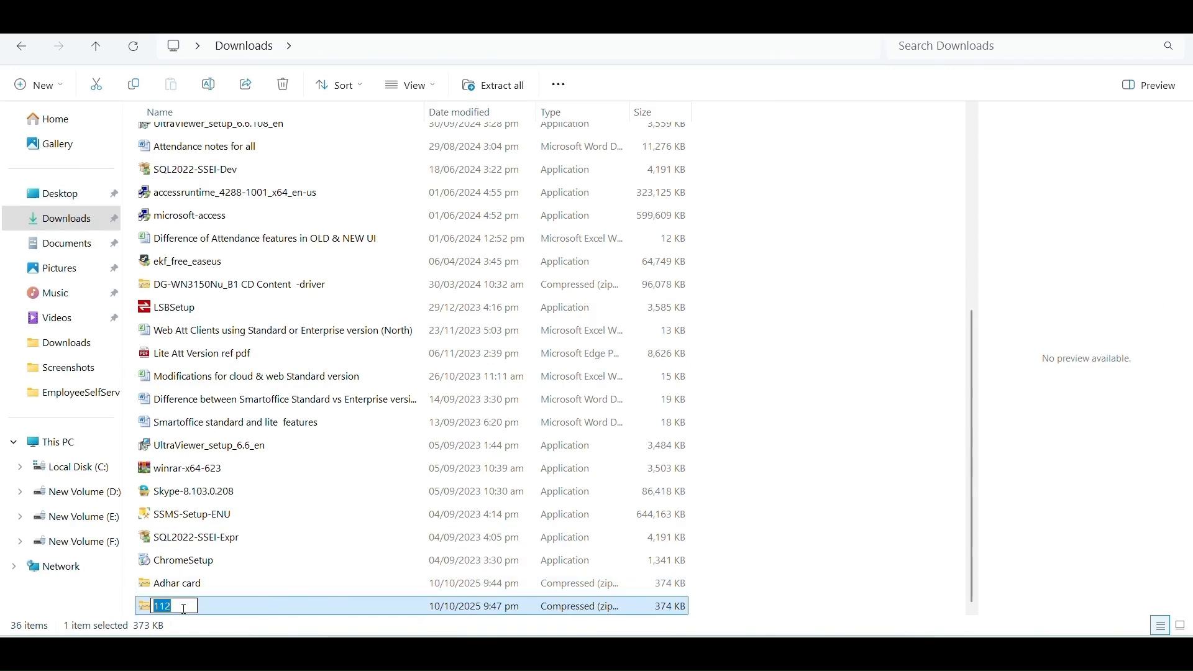
- Rename the new ZIP archive as Adhar Cards 1
text(Adhar Card)
text(s 1)
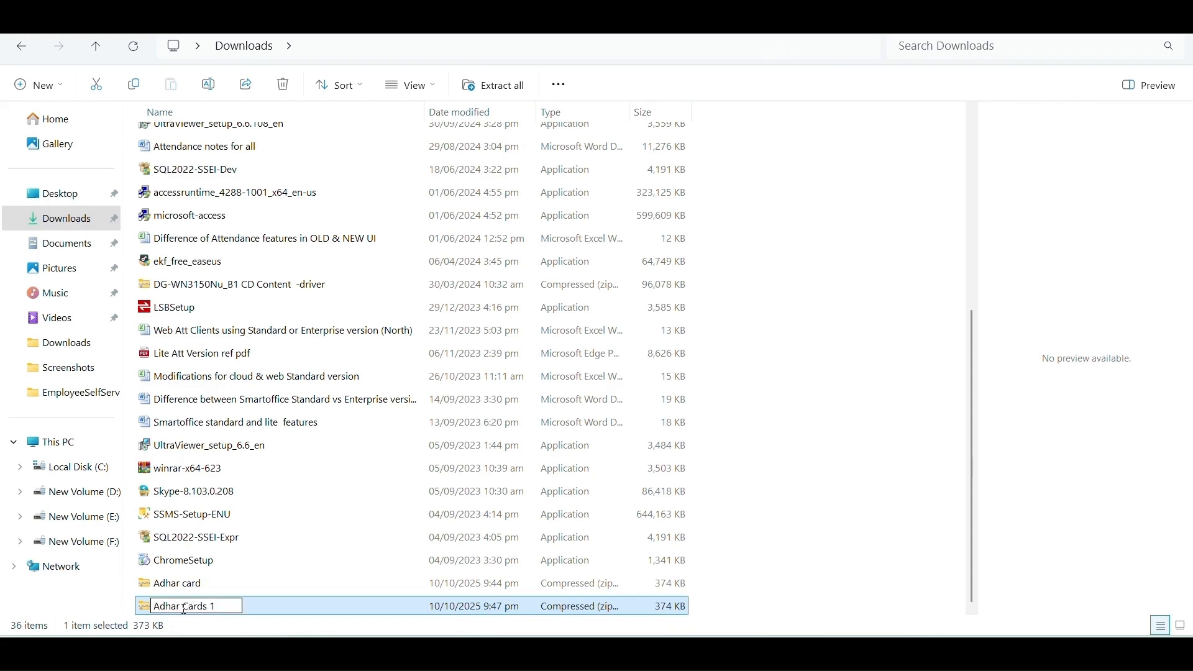
key(Return)
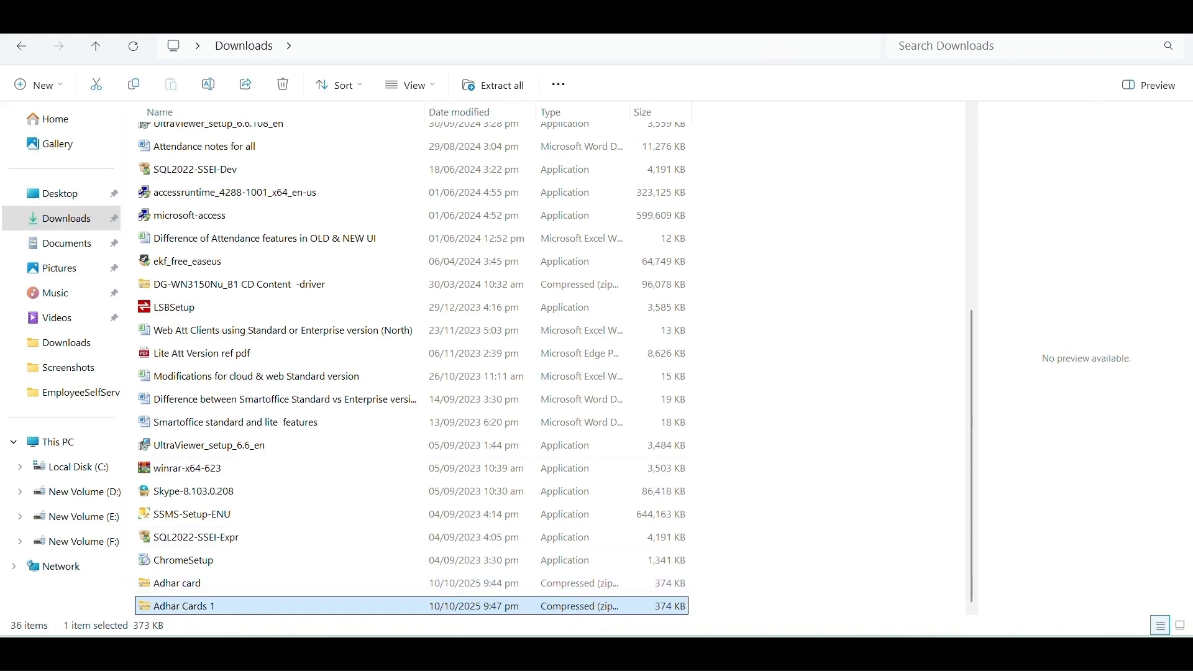
- Upload the Adhar Cards 1.zip archive as the bulk document file
key(alt+Tab)
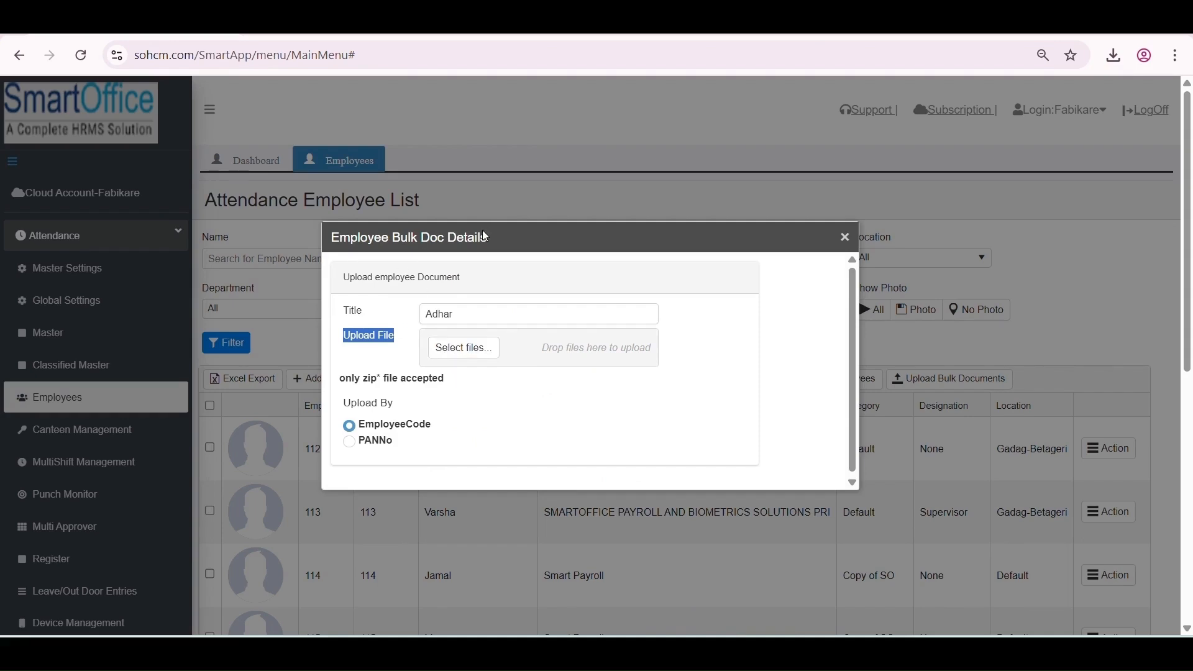
click(465, 350)
double_click(259, 133)
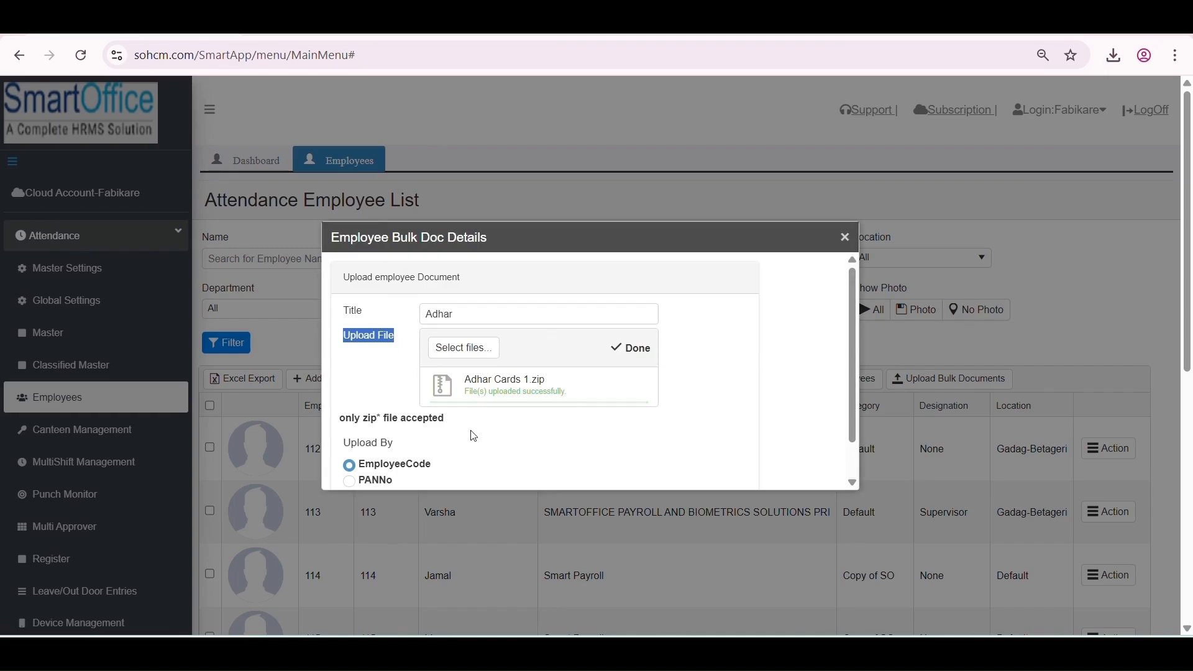
- Close the bulk upload dialog and open the employee documents list for employee 112
click(844, 239)
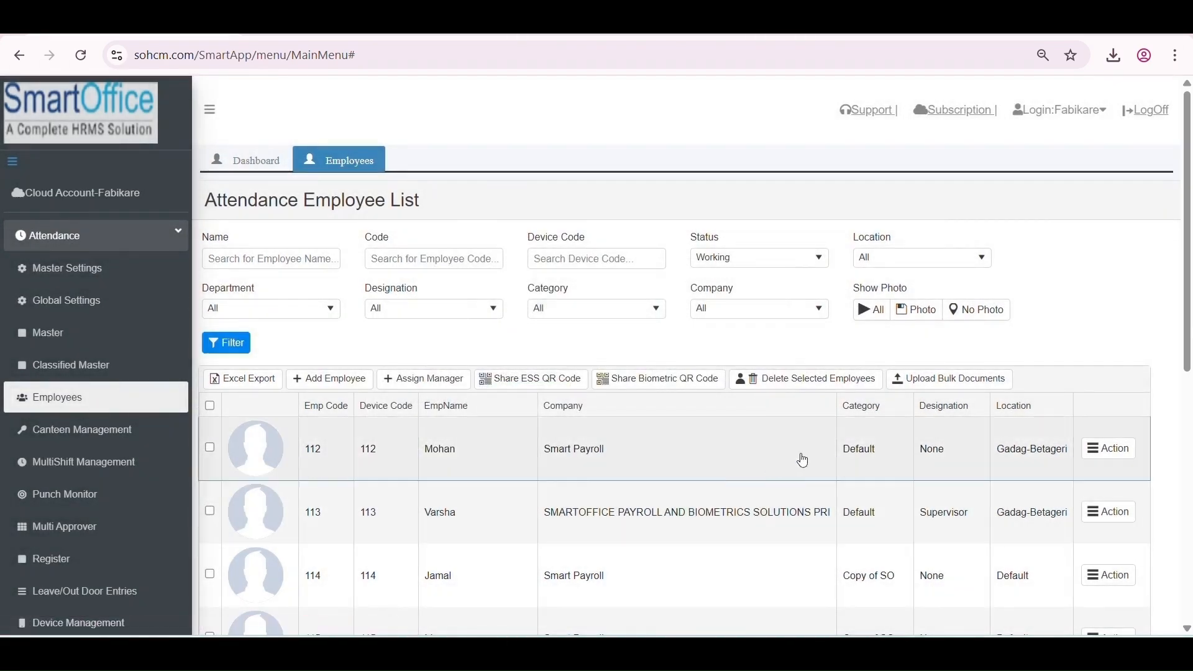
scroll(1120, 389, down, 2)
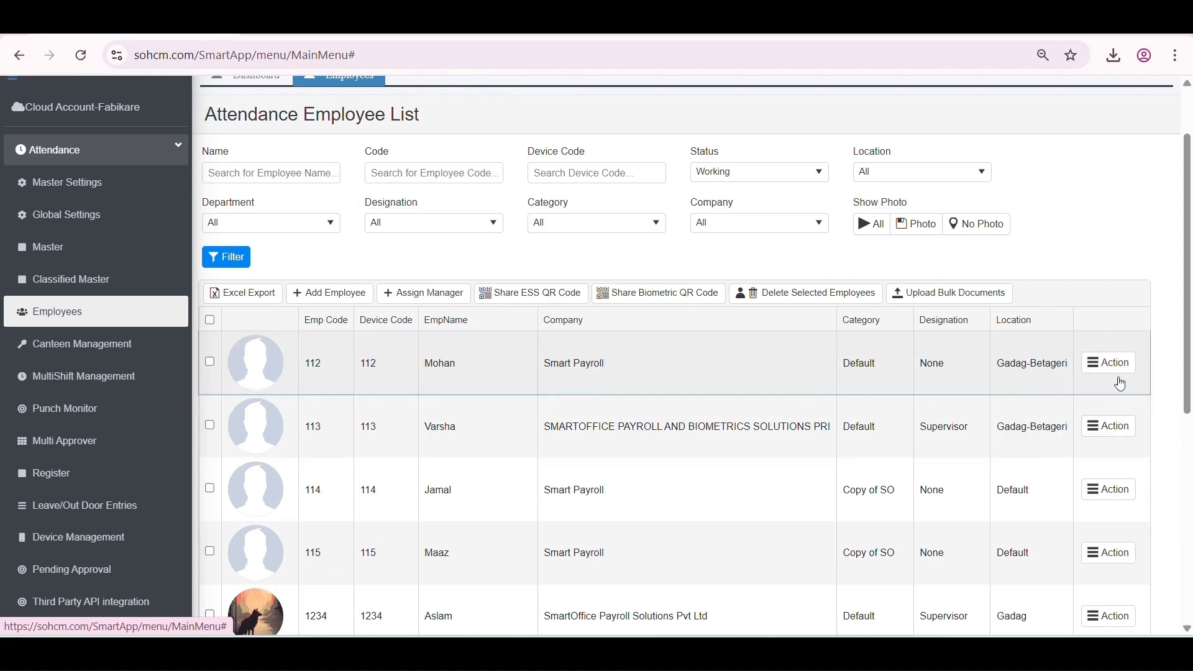
click(1116, 373)
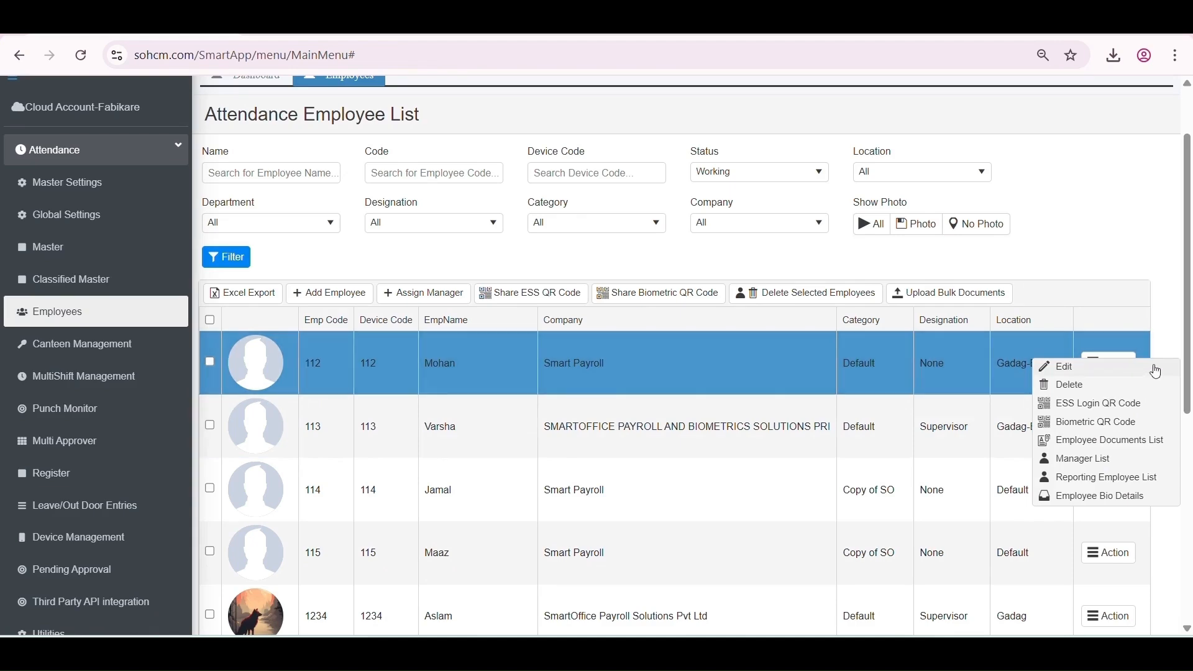
click(1096, 448)
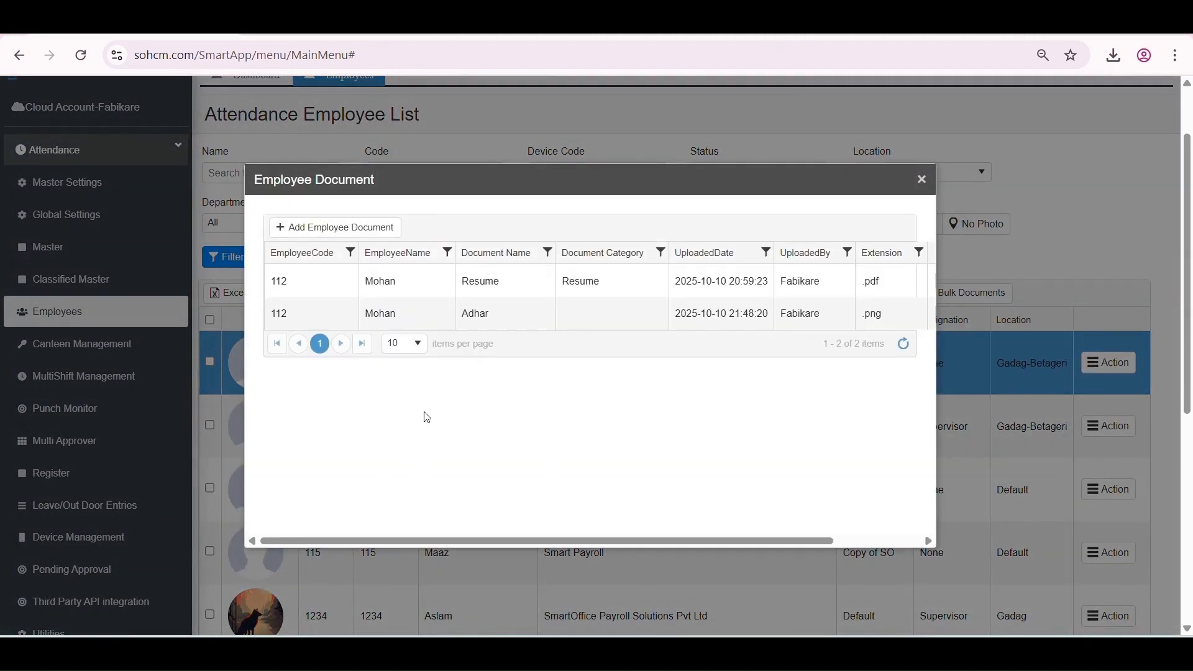
- Examine the uploaded Adhar document entry and its download and delete actions, then close the document list
click(553, 317)
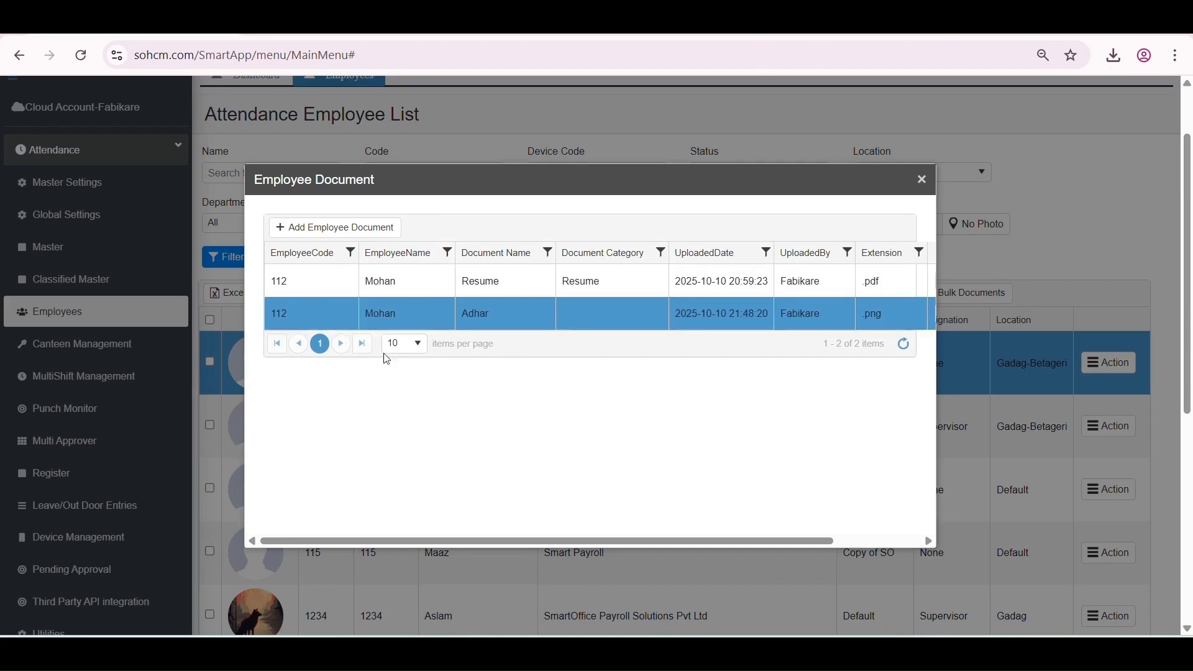
click(856, 540)
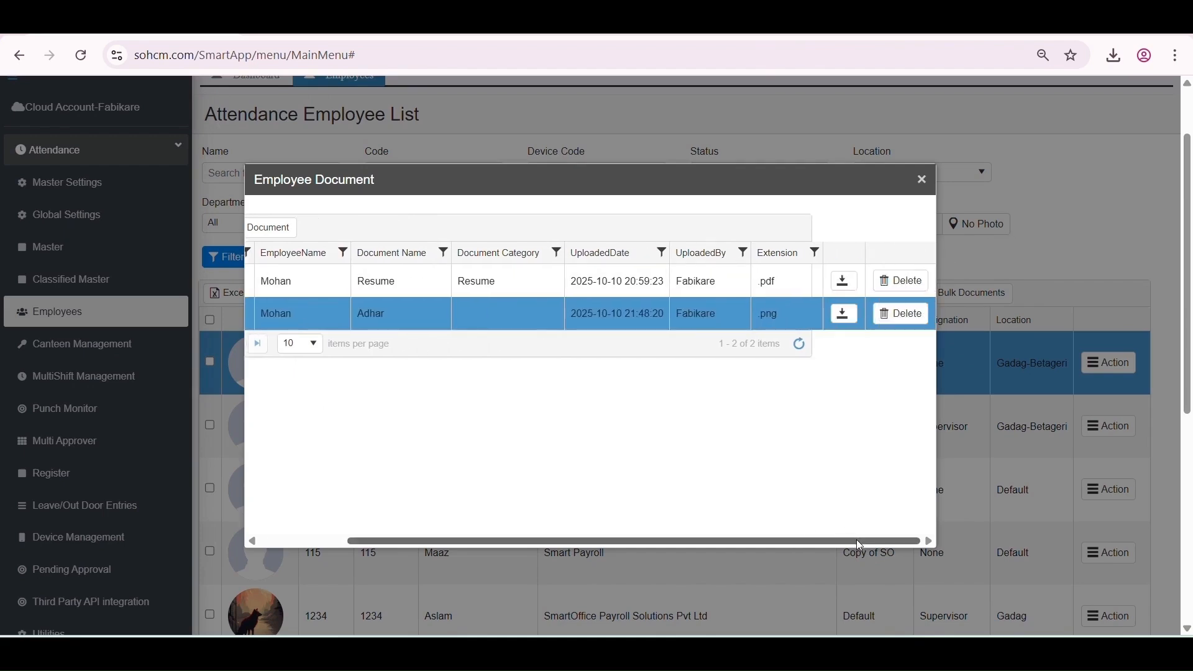
drag(857, 540, 687, 551)
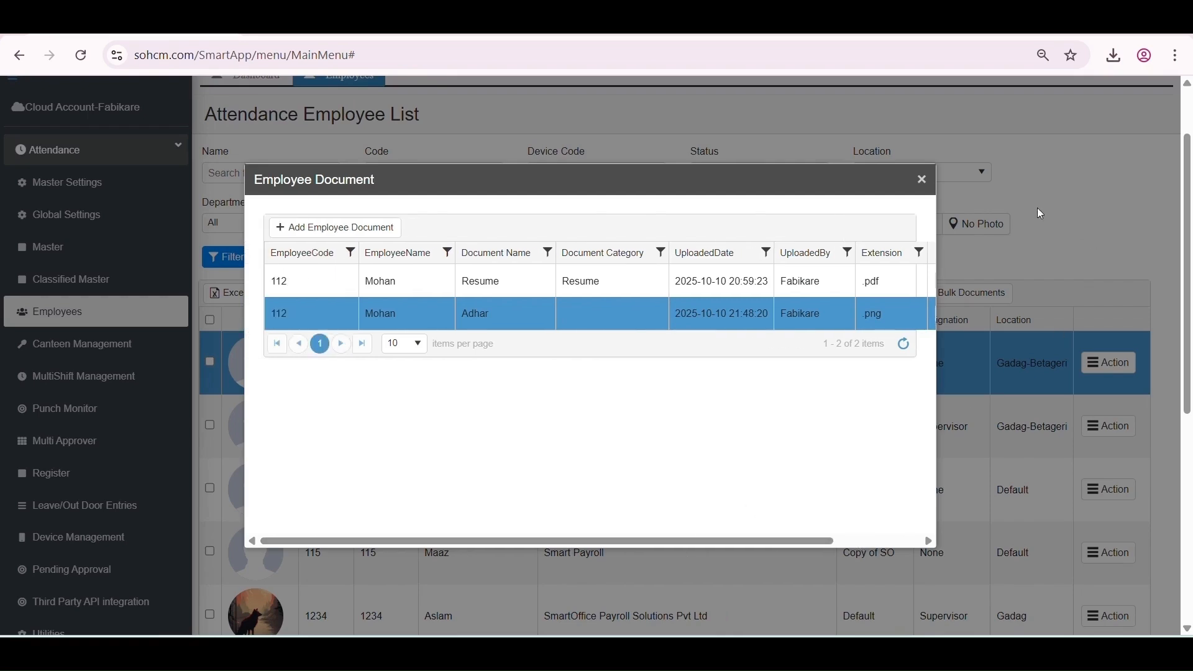
click(922, 179)
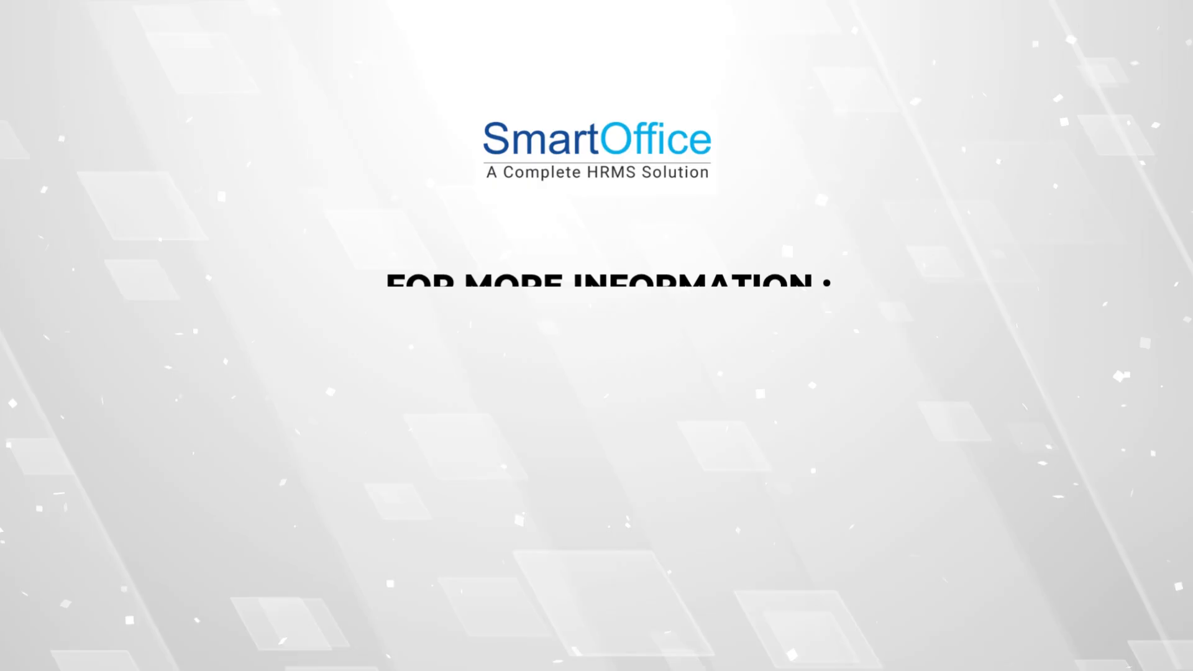